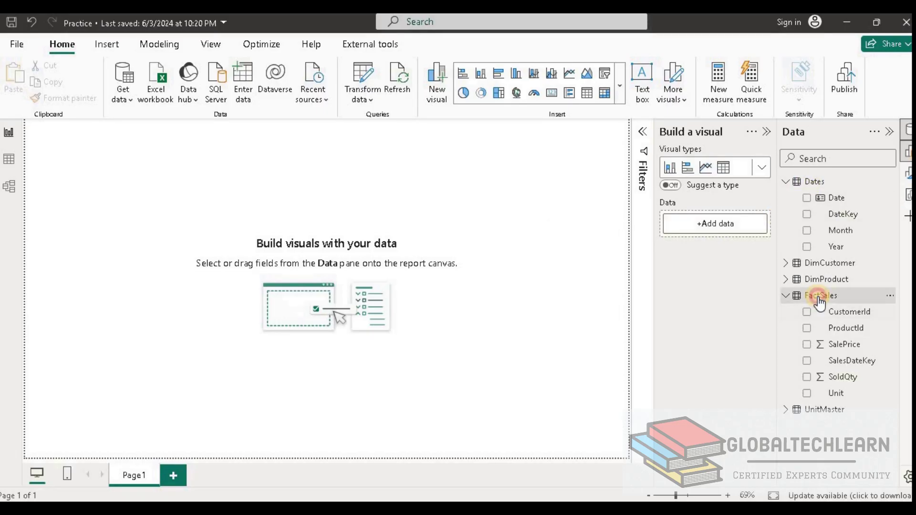
Open the Dates table's options, close them unchanged, and reselect the FactSales table
left_click(819, 295)
left_click(810, 181)
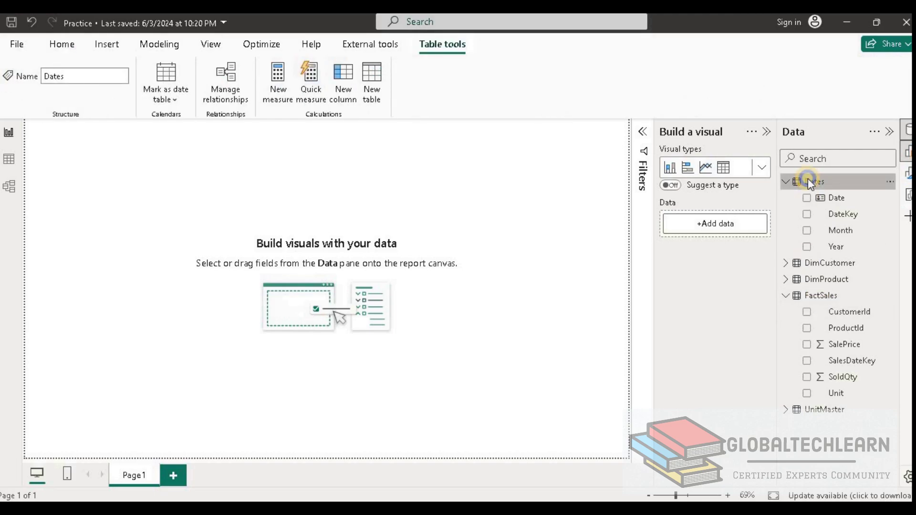
right_click(808, 181)
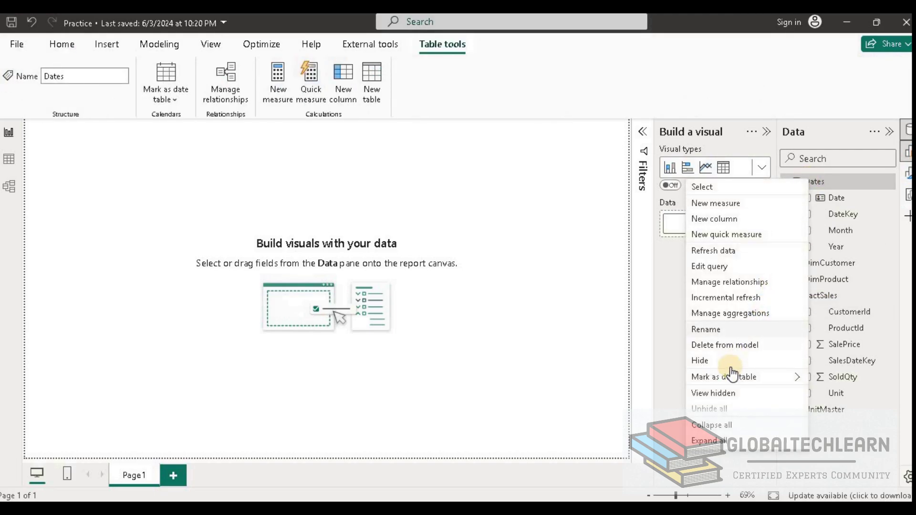
mouse_move(728, 381)
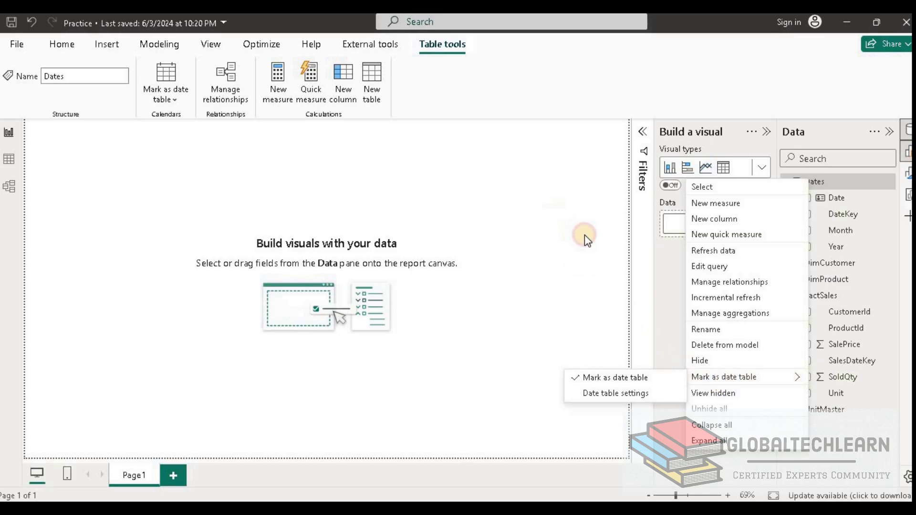
left_click(585, 235)
left_click(821, 298)
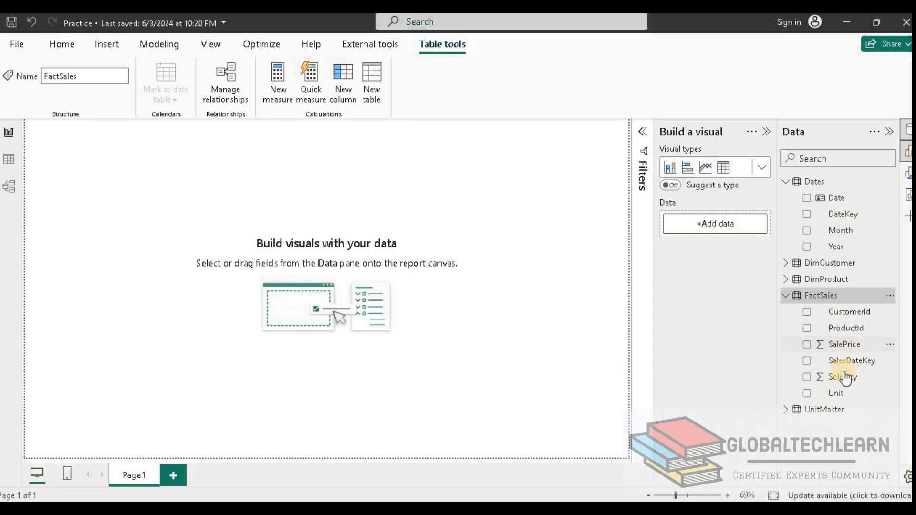
Create a new measure in FactSales named TotalSales
right_click(827, 296)
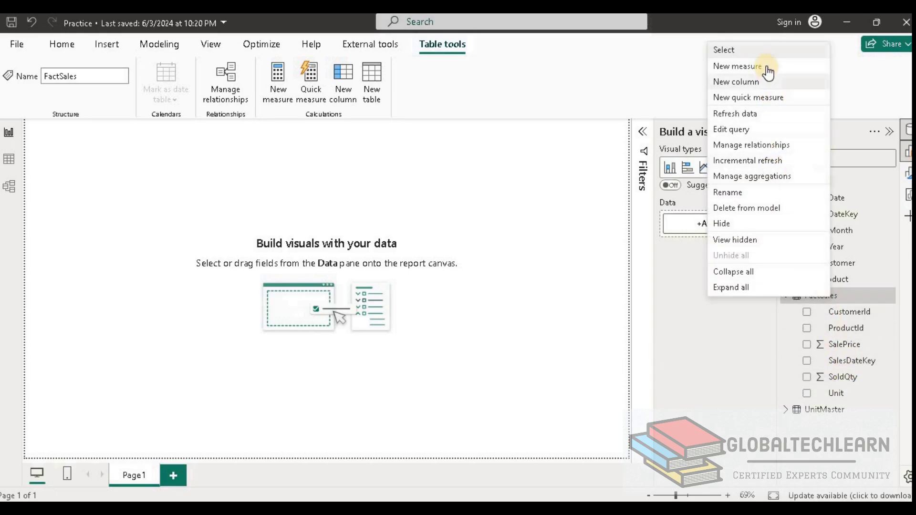
left_click(681, 363)
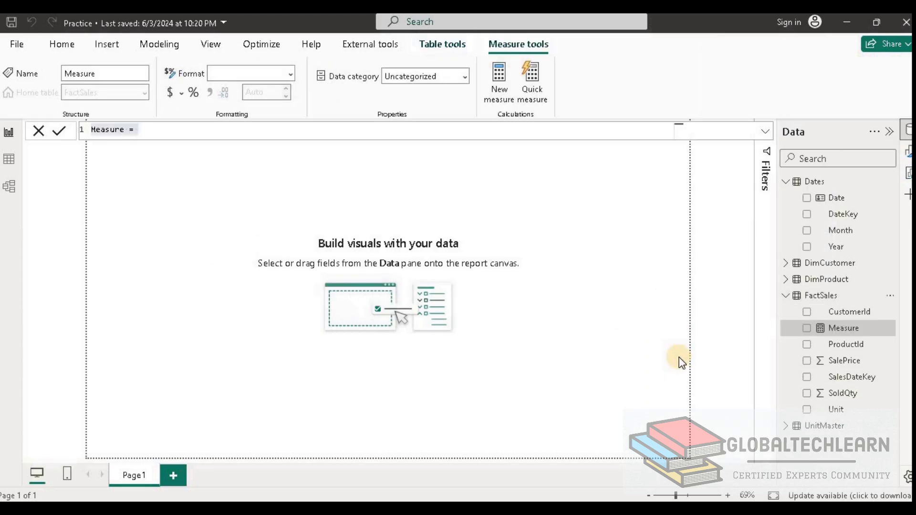
triple_click(106, 132)
double_click(106, 133)
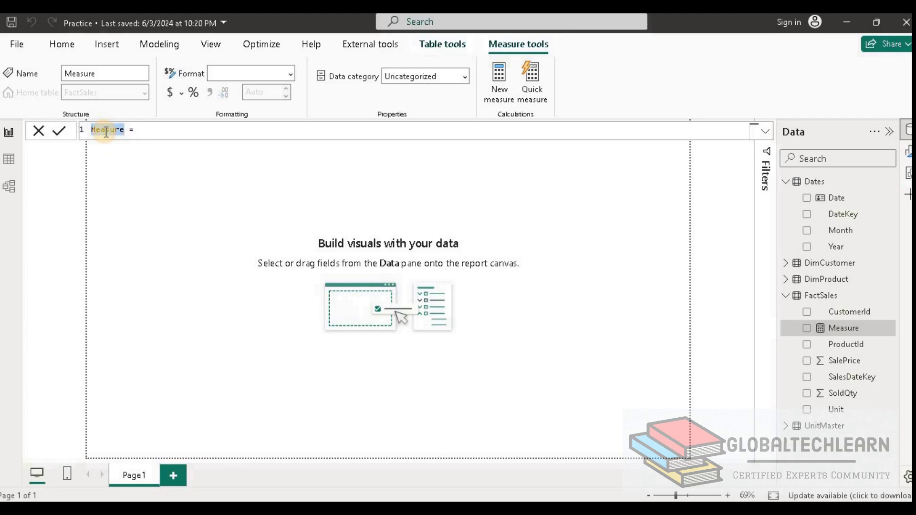
type("TotalSales")
Define TotalSales as SUMX(FactSales, FactSales[SoldQty]*FactSales[SalePrice]) and commit it
key("End")
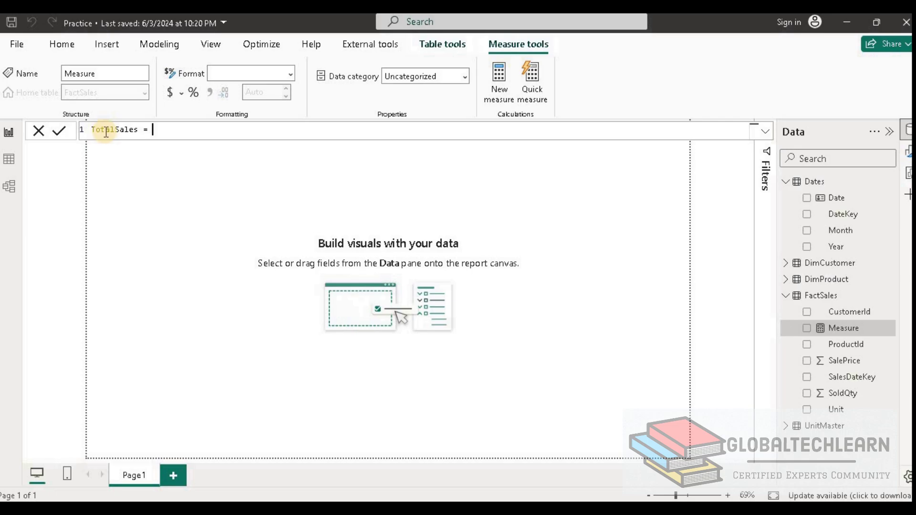
type("sumx")
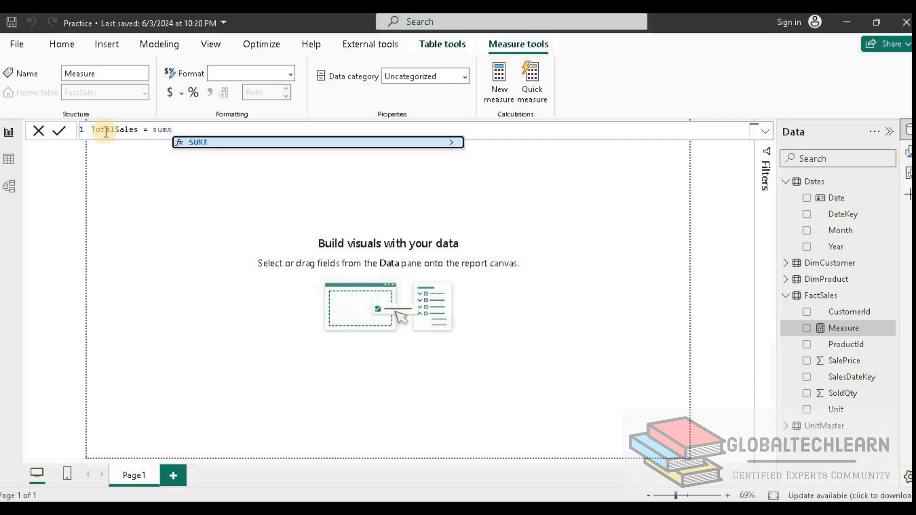
type("(fa")
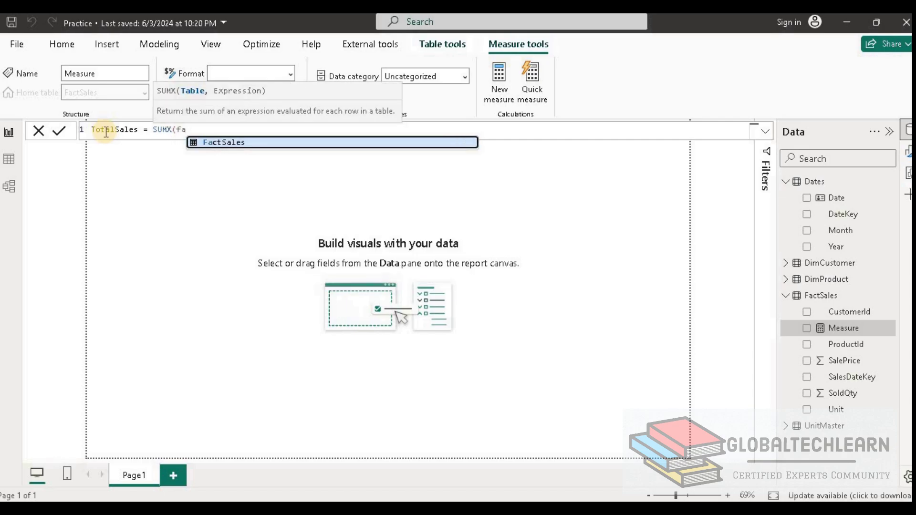
key("Tab")
type(",Sol")
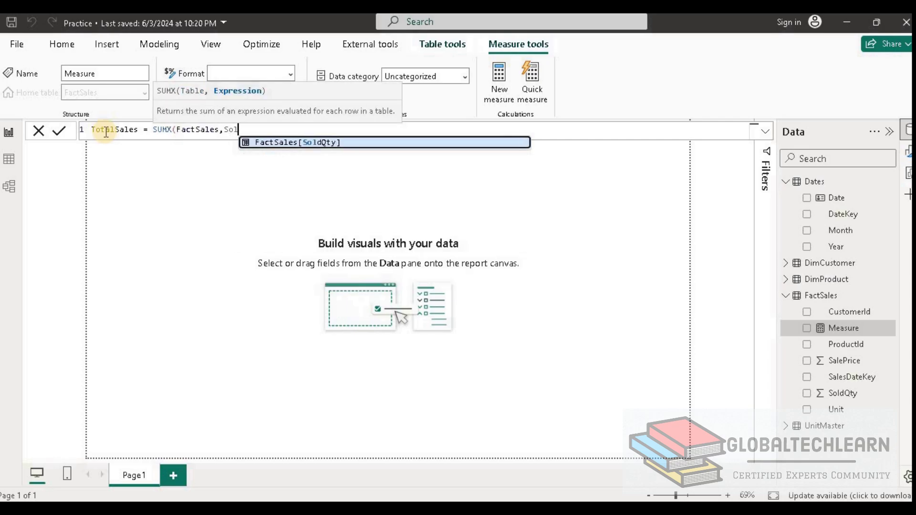
key("Tab")
type("*")
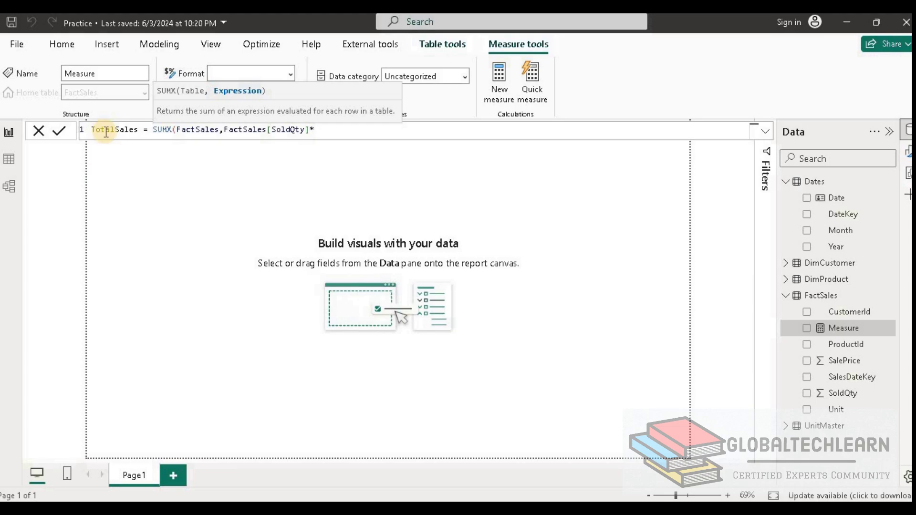
type("sale")
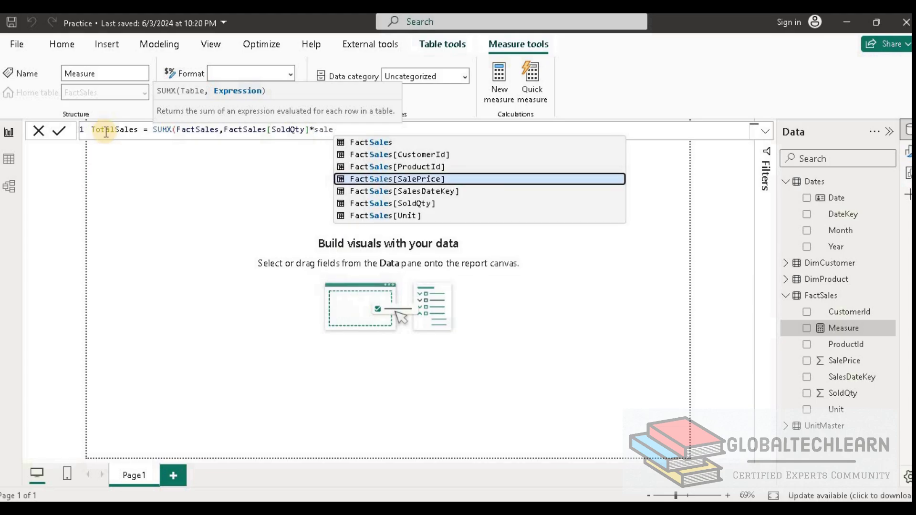
key("Tab")
type(")")
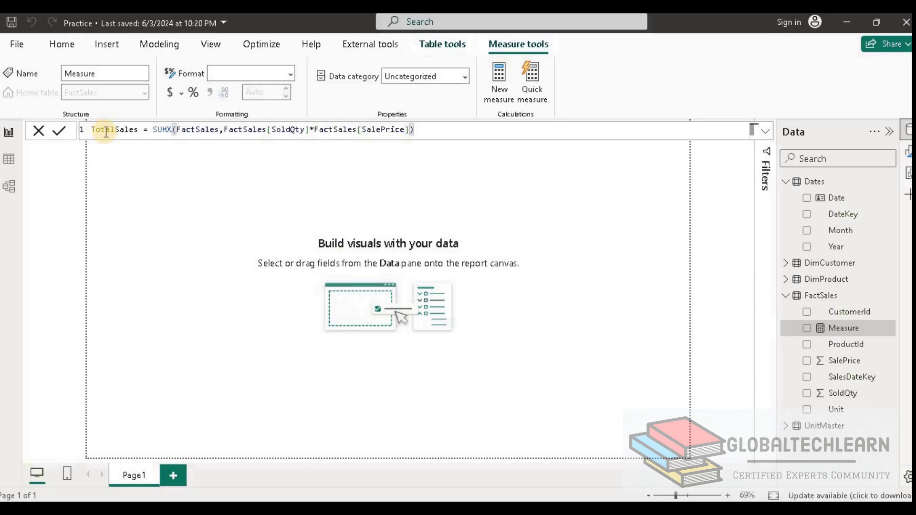
key("Return")
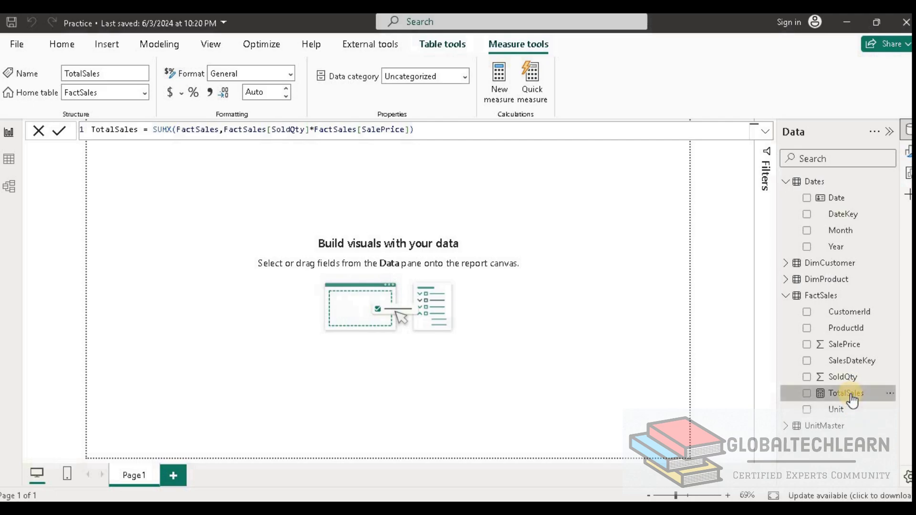
Insert a matrix with Year as rows and Month as columns, then enlarge it
left_click(569, 233)
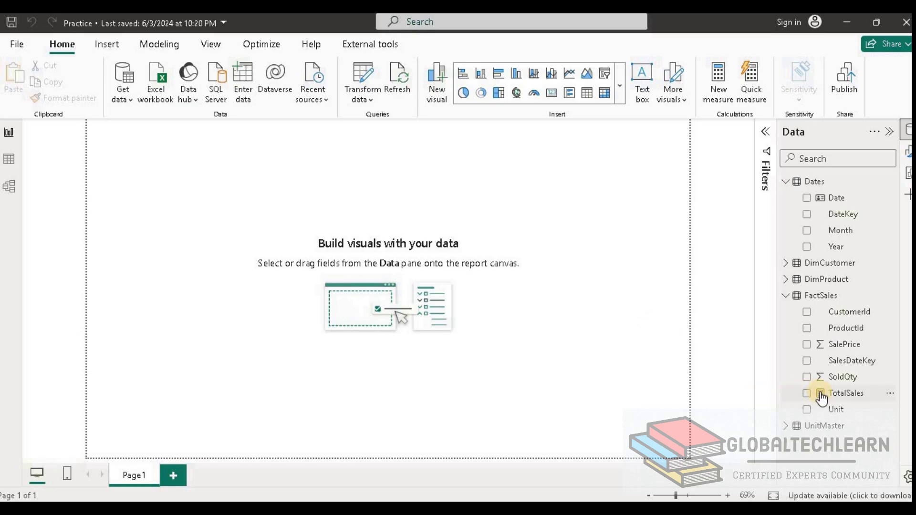
left_click(604, 93)
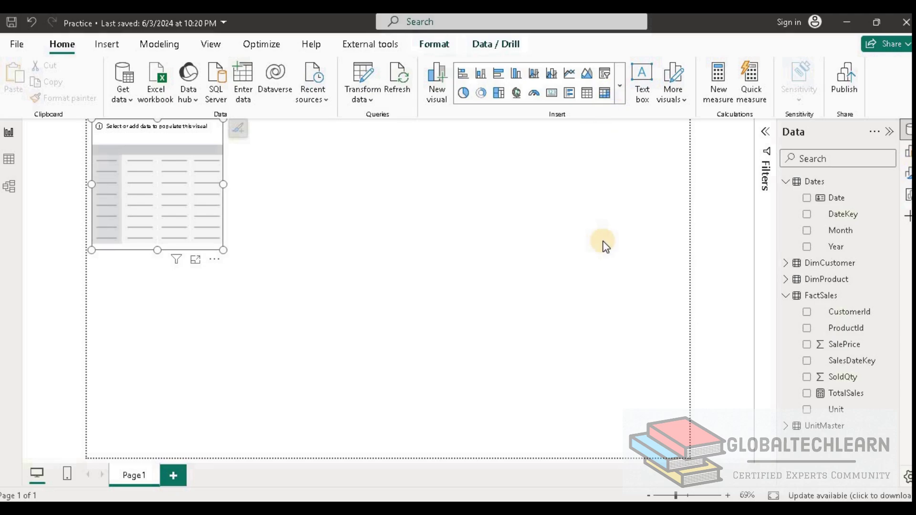
left_click(806, 247)
left_click(807, 232)
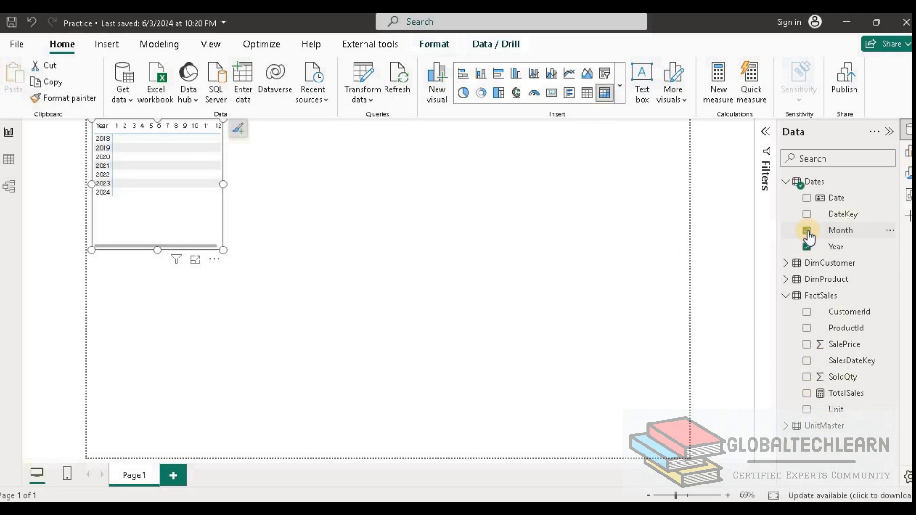
left_click_drag(223, 249, 459, 331)
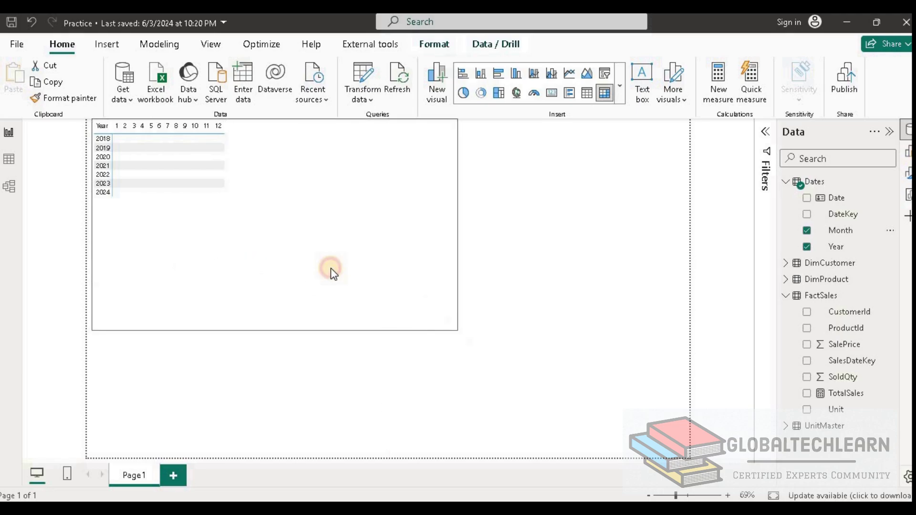
Move Month beneath Year in rows, add TotalSales as values, and expand years to months
left_click(907, 152)
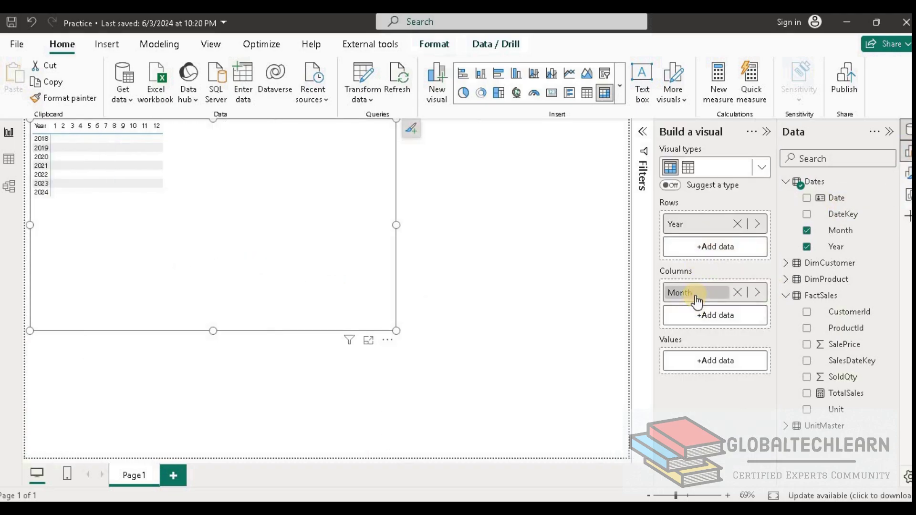
left_click_drag(697, 300, 713, 248)
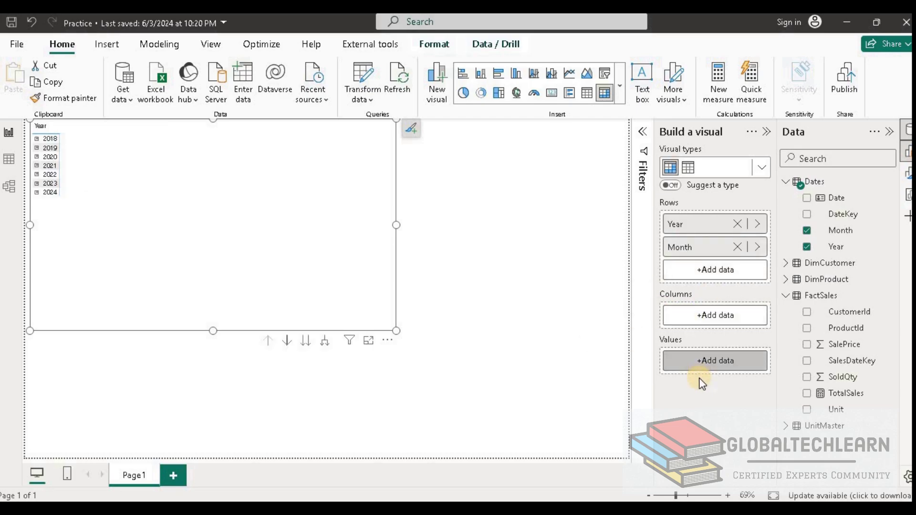
left_click(806, 394)
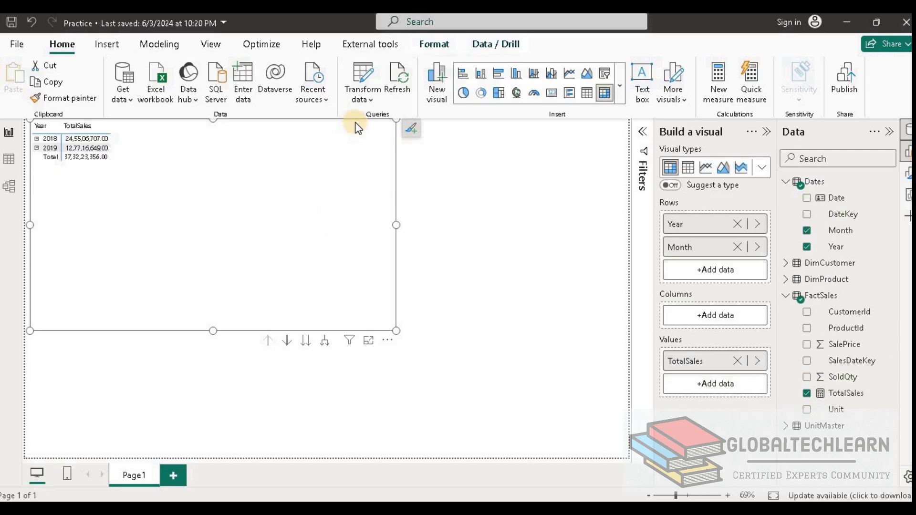
key("Down")
key("Down")
key("Down")
key("Down")
key("Down")
key("Down")
key("Down")
key("Down")
key("Down")
key("Down")
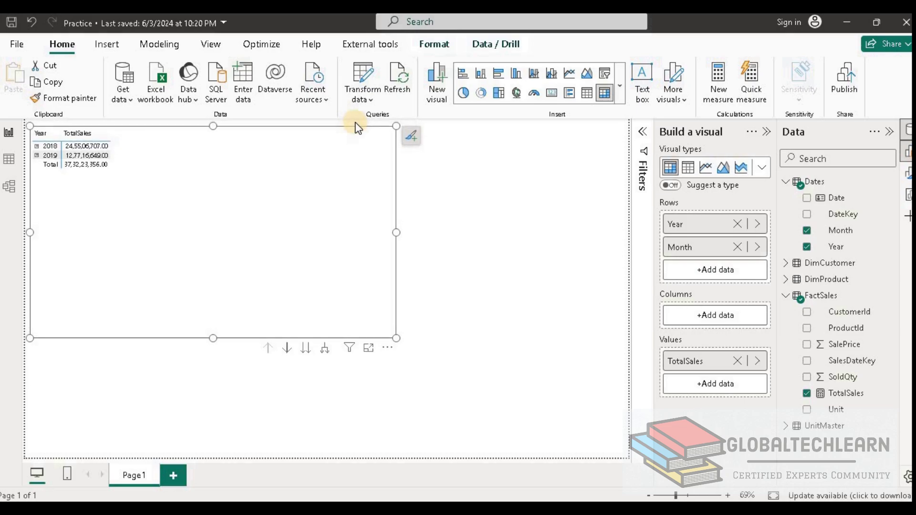
key("Down")
key("Down")
left_click(325, 129)
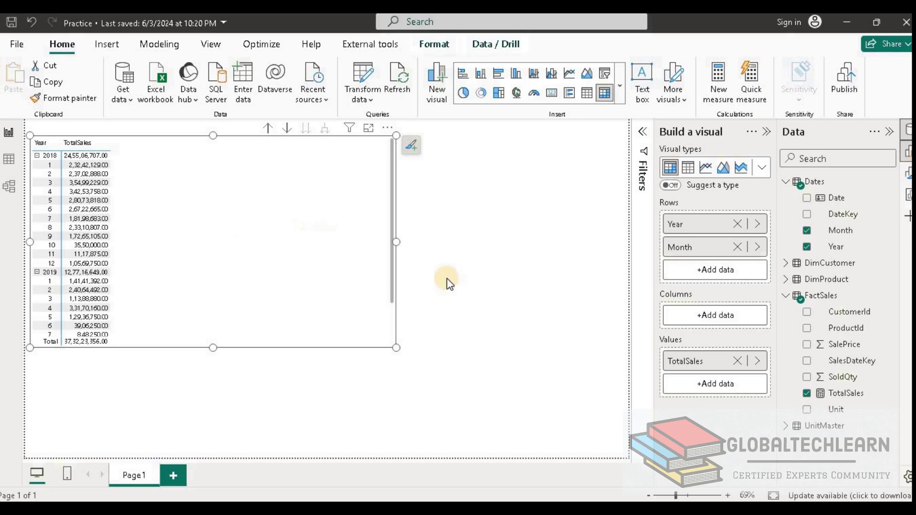
Start a new FactSales measure named Sales Previous Year
right_click(819, 295)
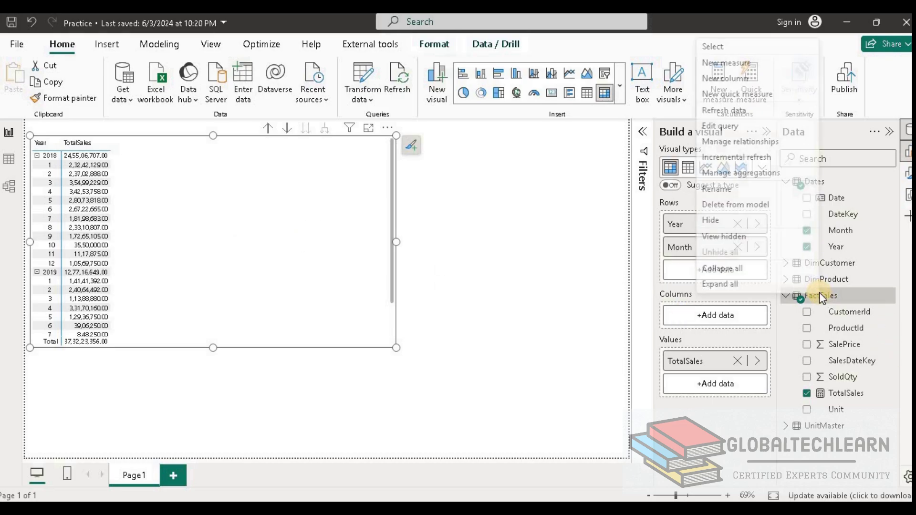
left_click(742, 62)
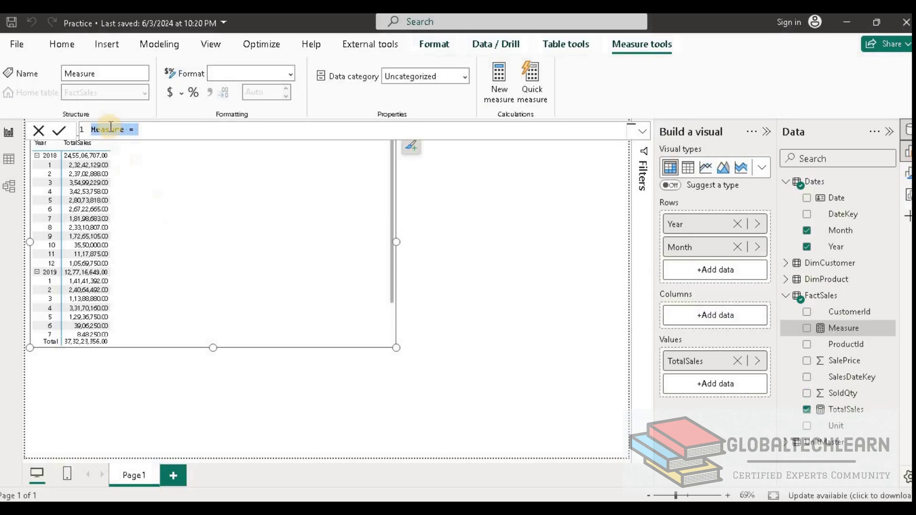
type("Sales")
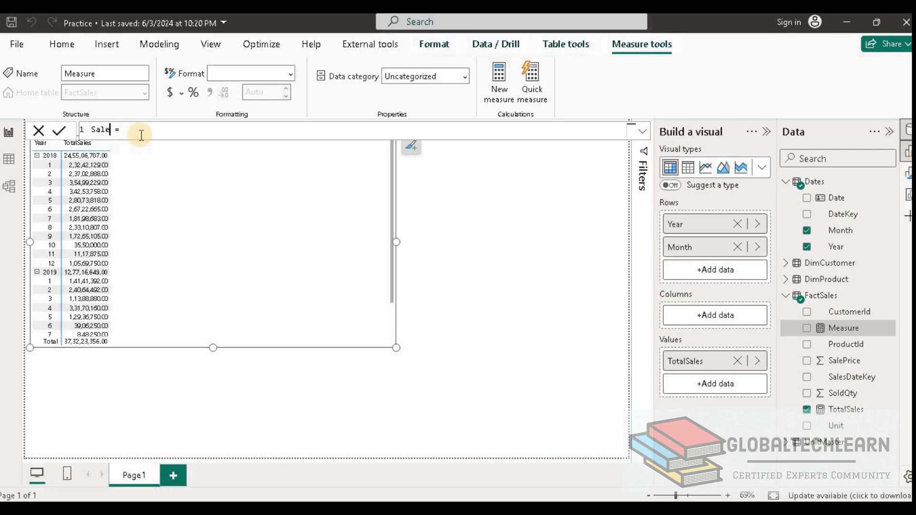
type(" Previous Year")
Enter the formula CALCULATE([TotalSales], SAMEPERIODLASTYEAR(Dates[Date])) for Sales Previous Year
type("calc")
key("Tab")
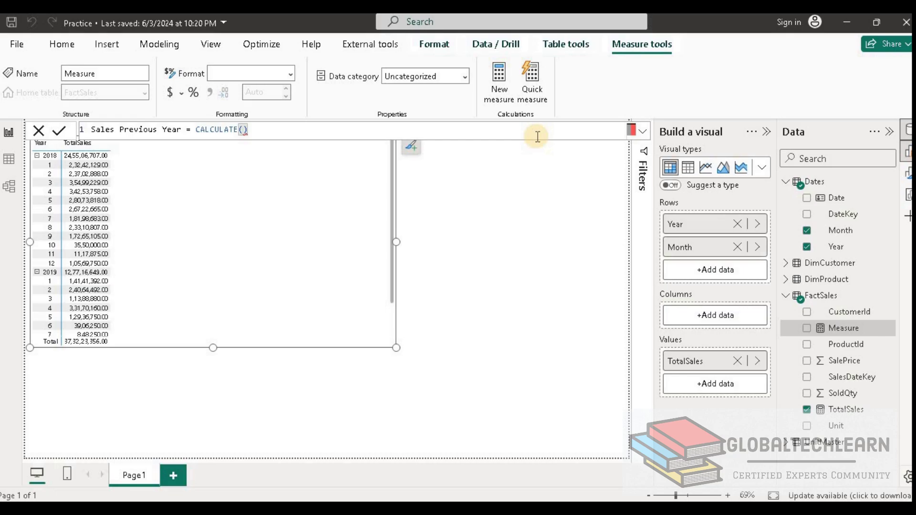
type("To")
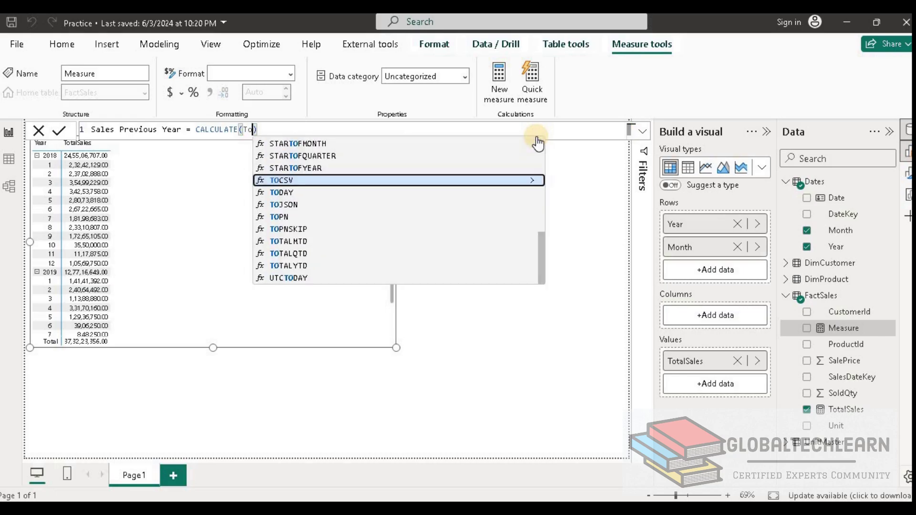
type("al")
key("BackSpace")
key("BackSpace")
type("ta")
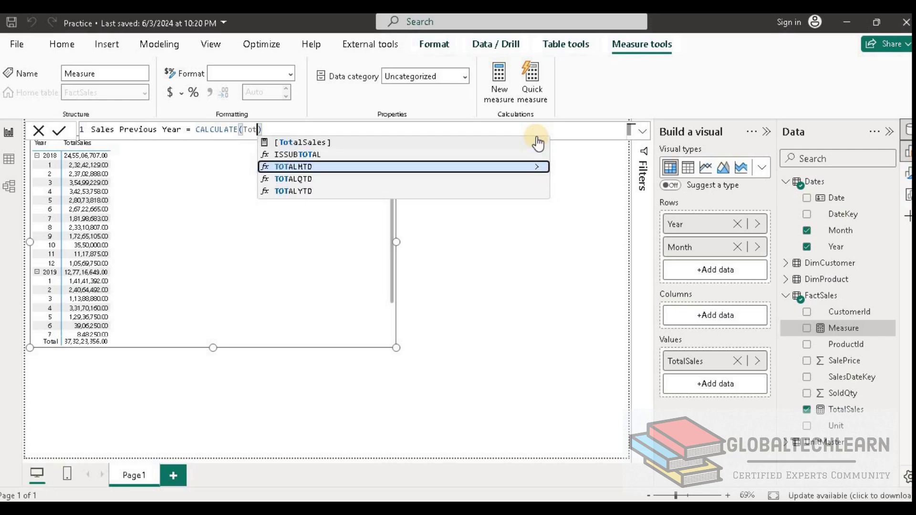
type("l")
left_click(538, 143)
type(",")
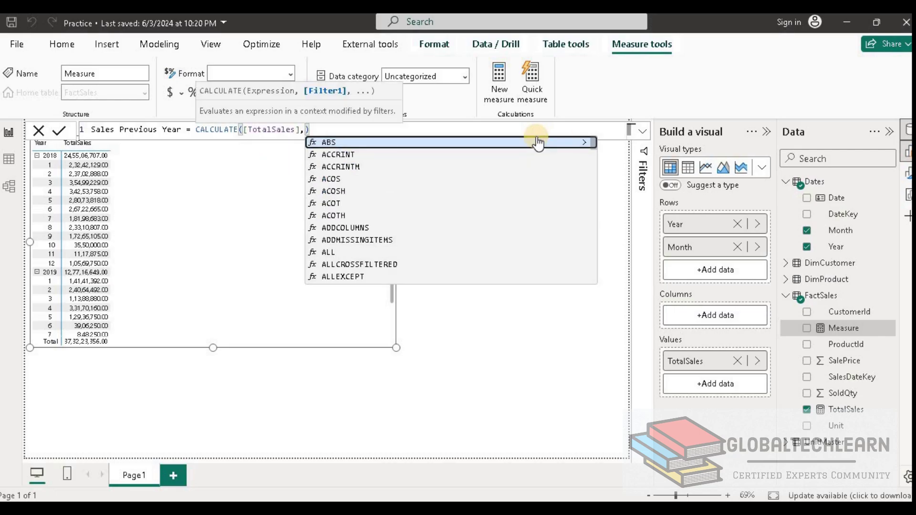
type("same")
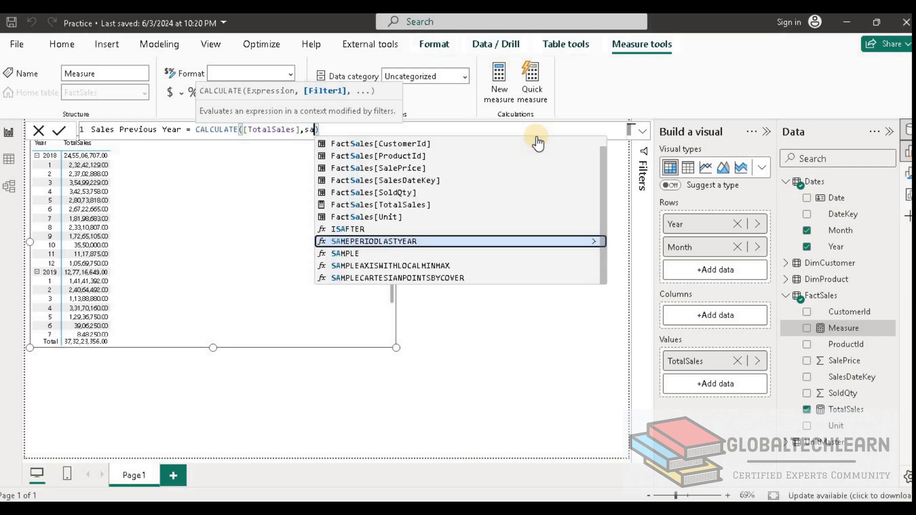
left_click(538, 141)
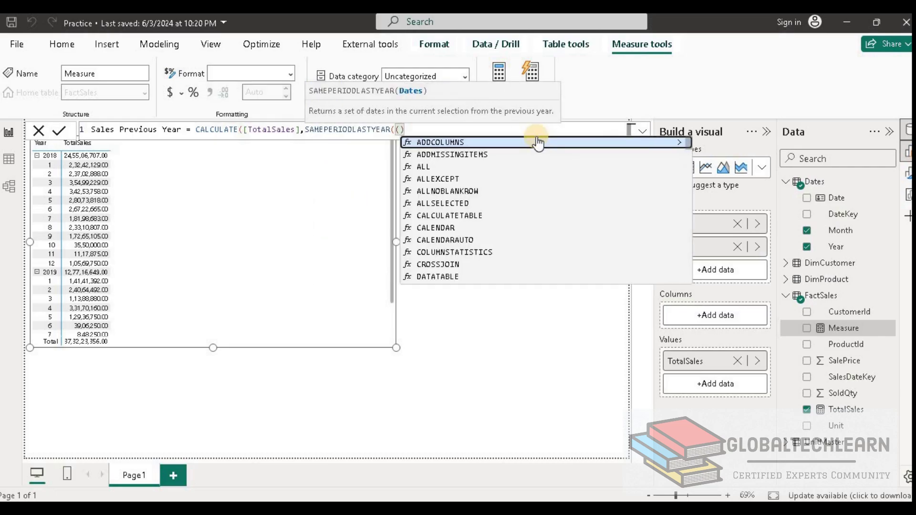
type("Date")
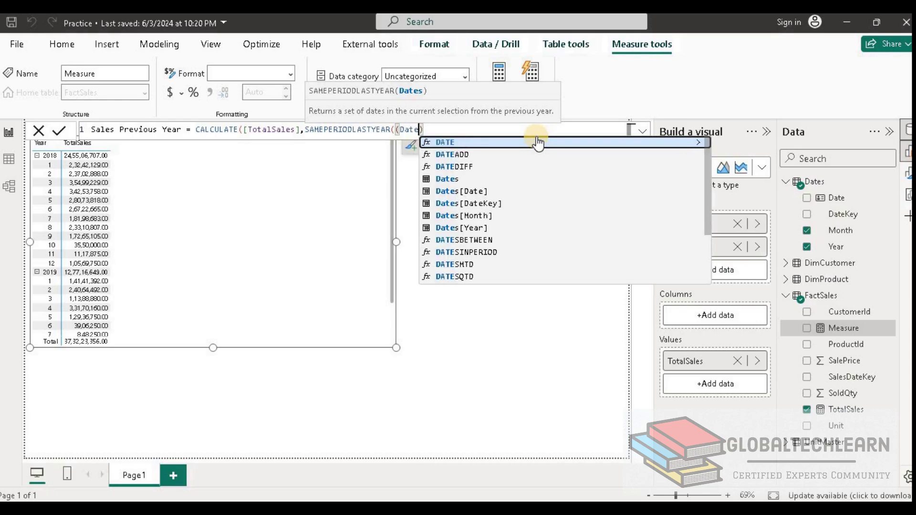
type("s[Date])")
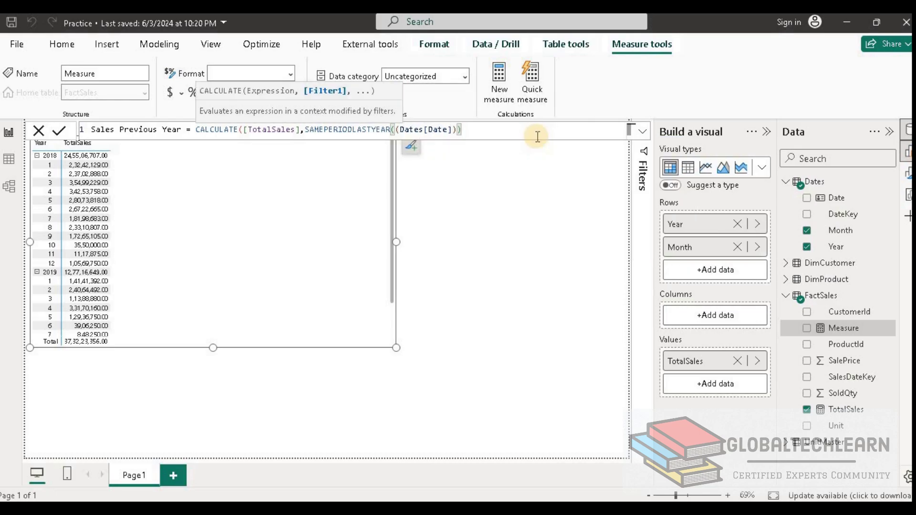
left_click(537, 137)
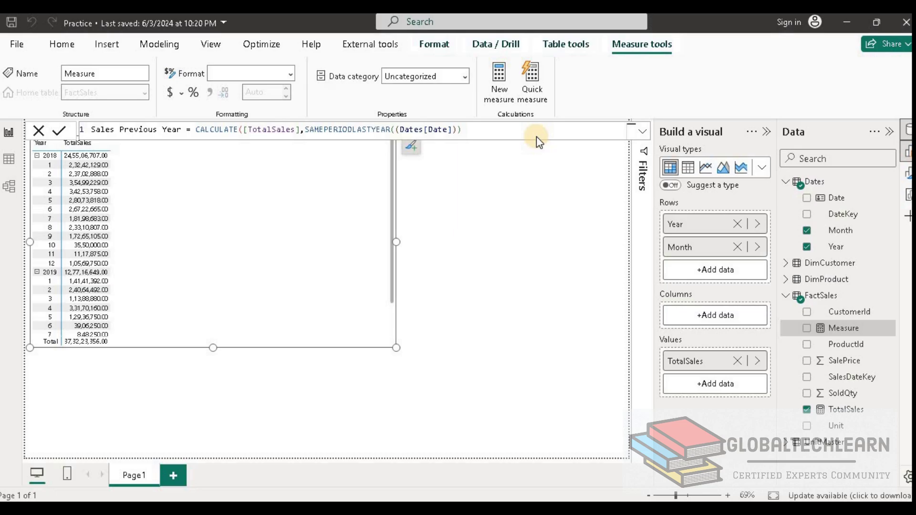
type(")")
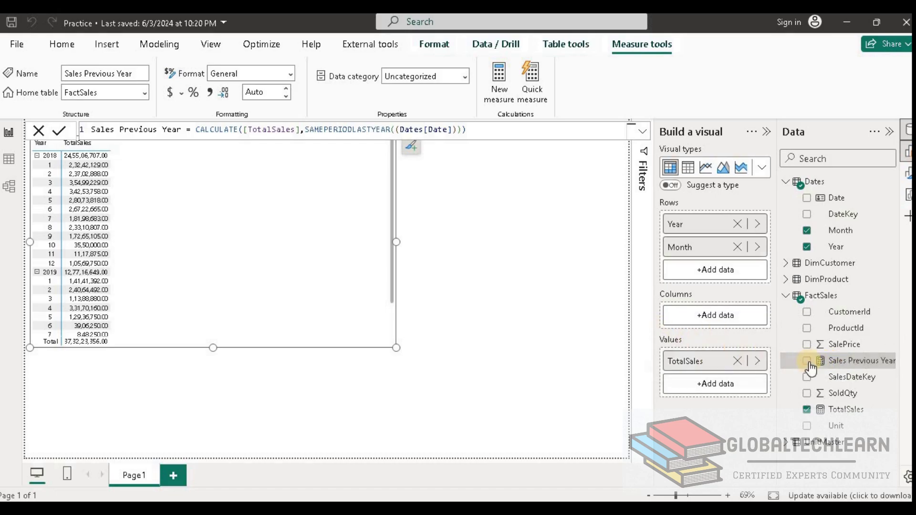
Add Sales Previous Year to the matrix values and resize the matrix larger
left_click(833, 364)
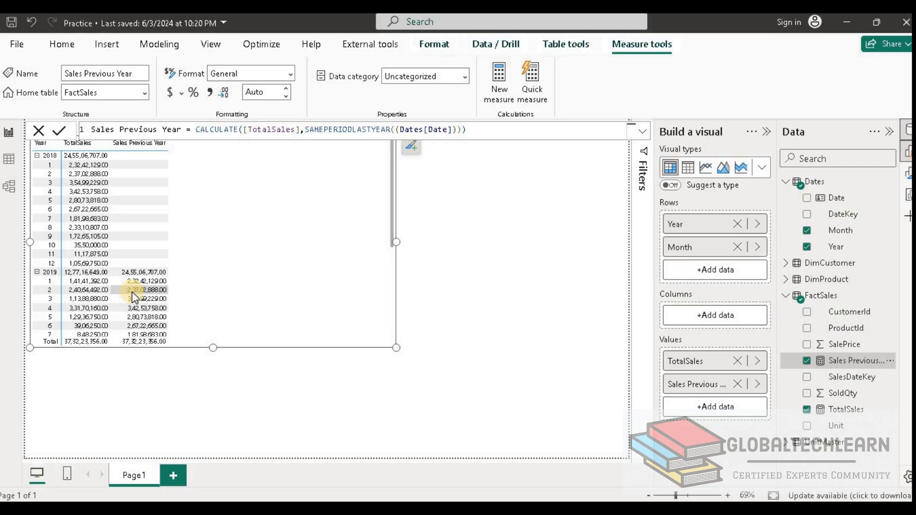
left_click_drag(396, 348, 500, 413)
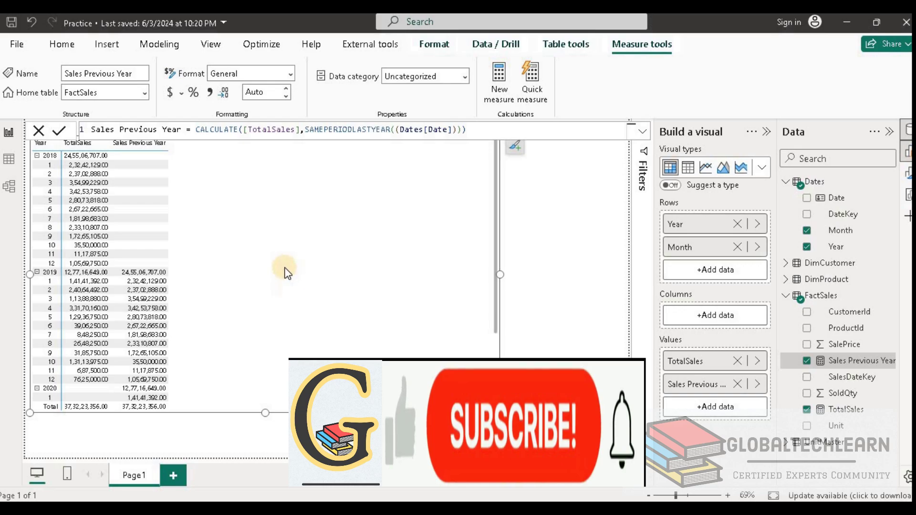